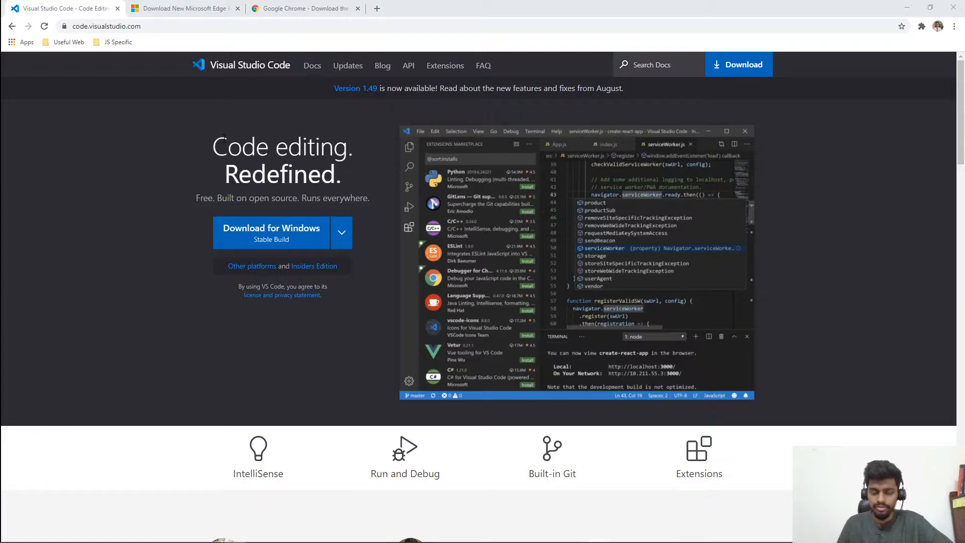
Step: Review the download pages for Visual Studio Code, Microsoft Edge and Google Chrome
left_click_drag(224, 138, 332, 169)
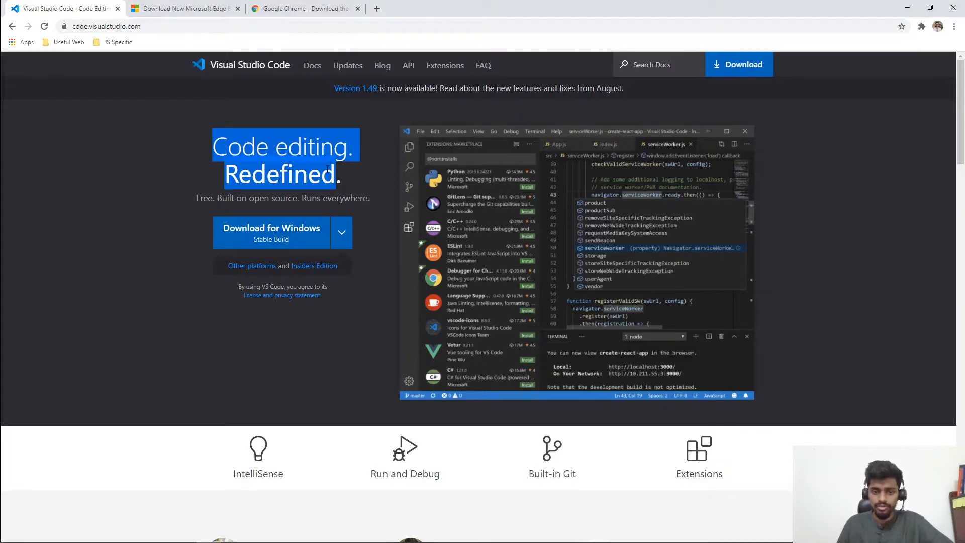
left_click(342, 176)
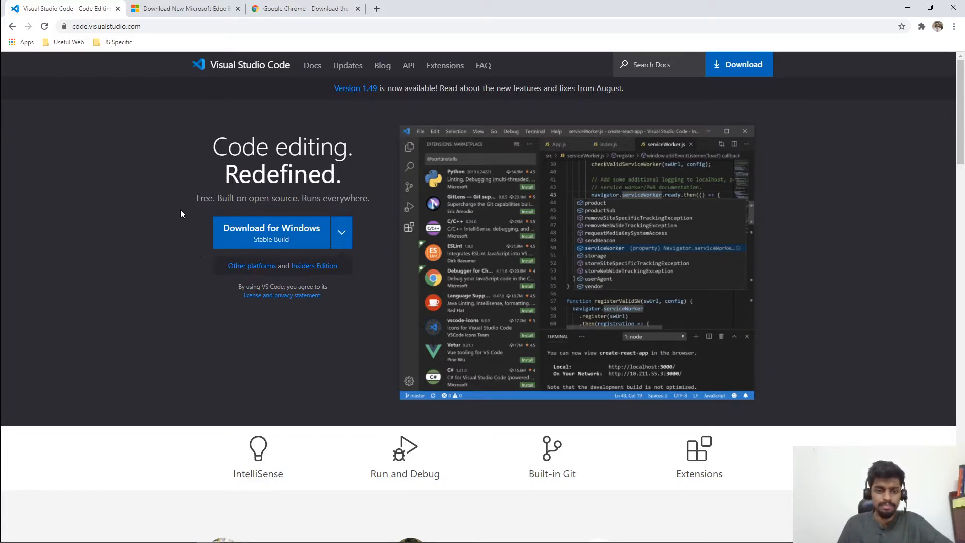
left_click(195, 20)
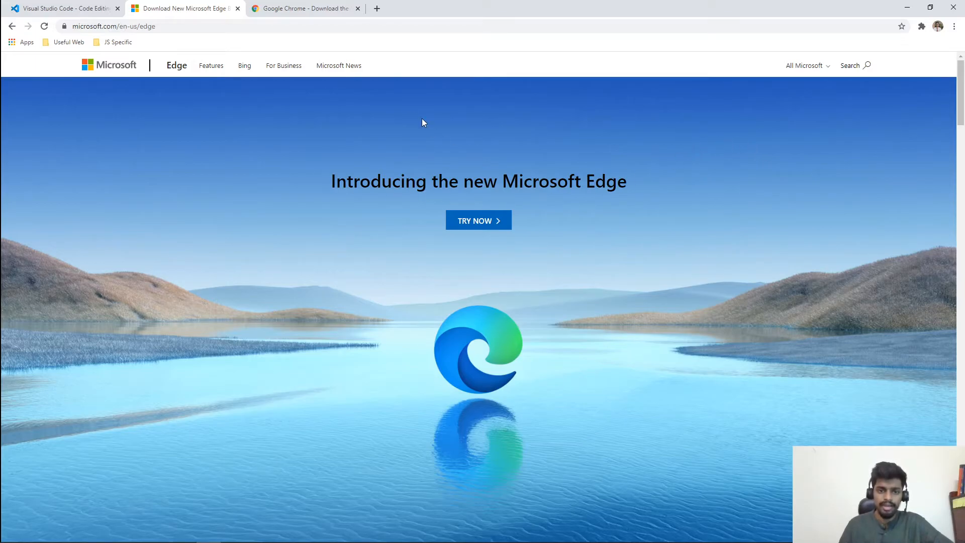
left_click(301, 9)
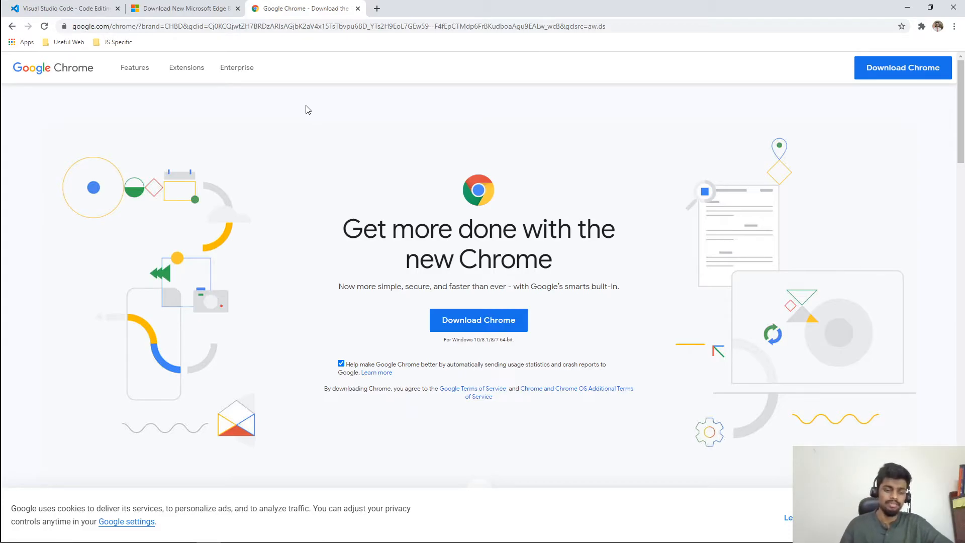
left_click(208, 9)
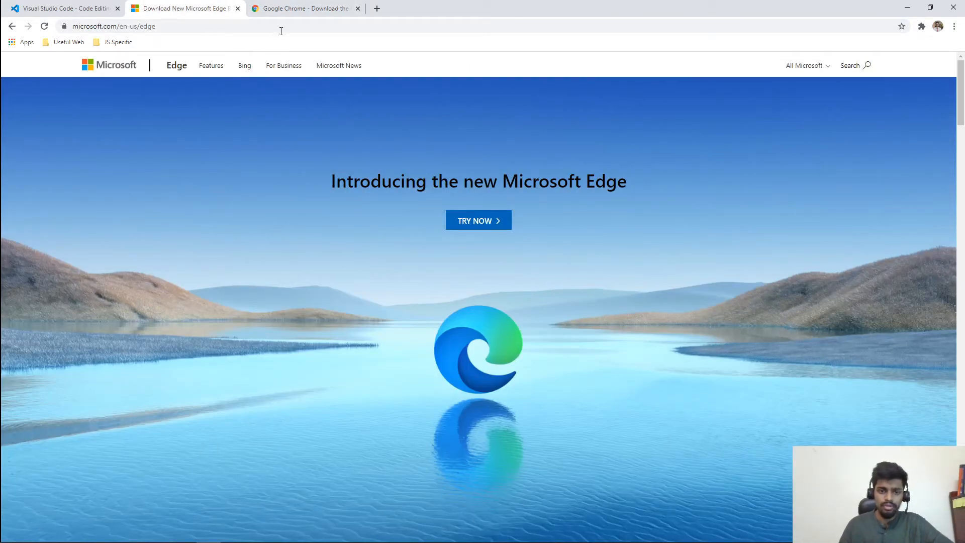
left_click(288, 9)
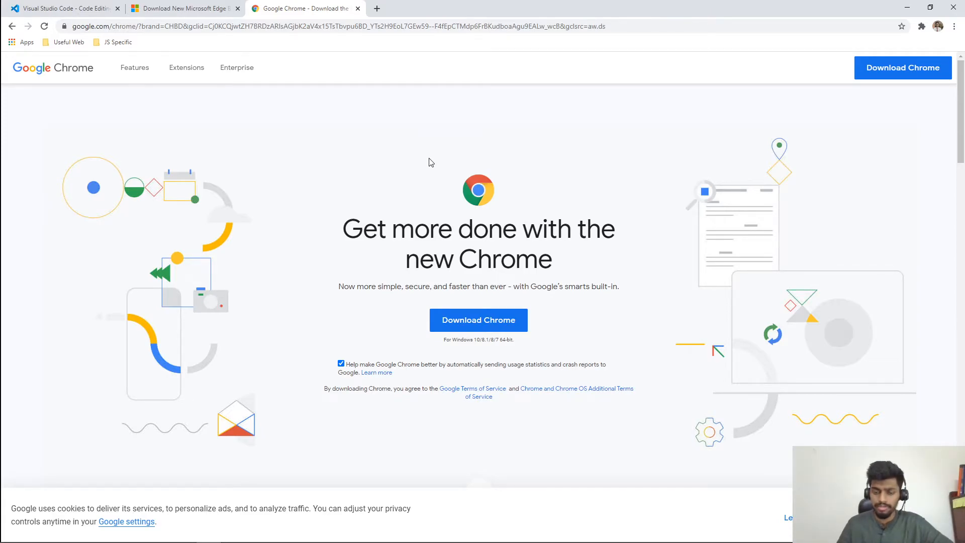
Step: Switch to Visual Studio Code and bring up the dialog for opening a project folder
key("alt+Tab")
left_click_drag(964, 282, 245, 2)
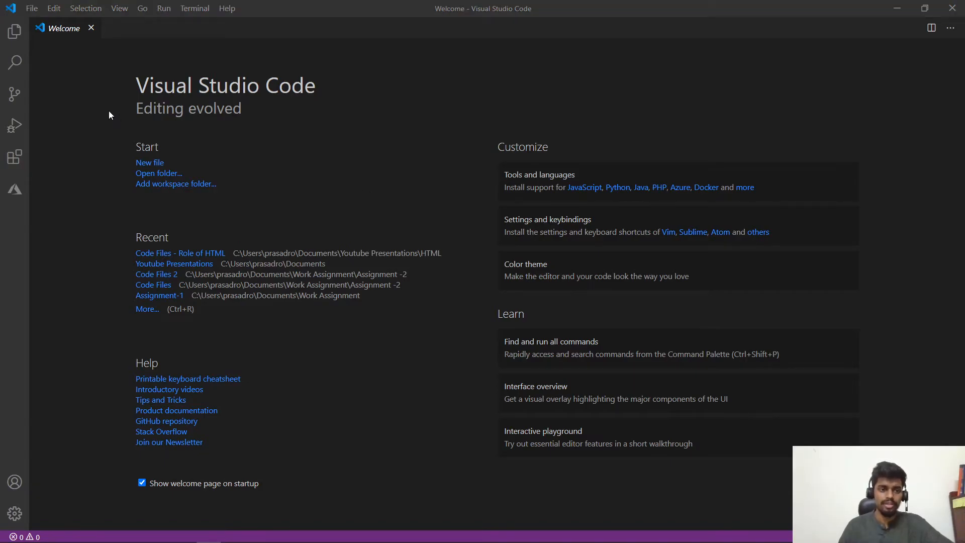
left_click(31, 9)
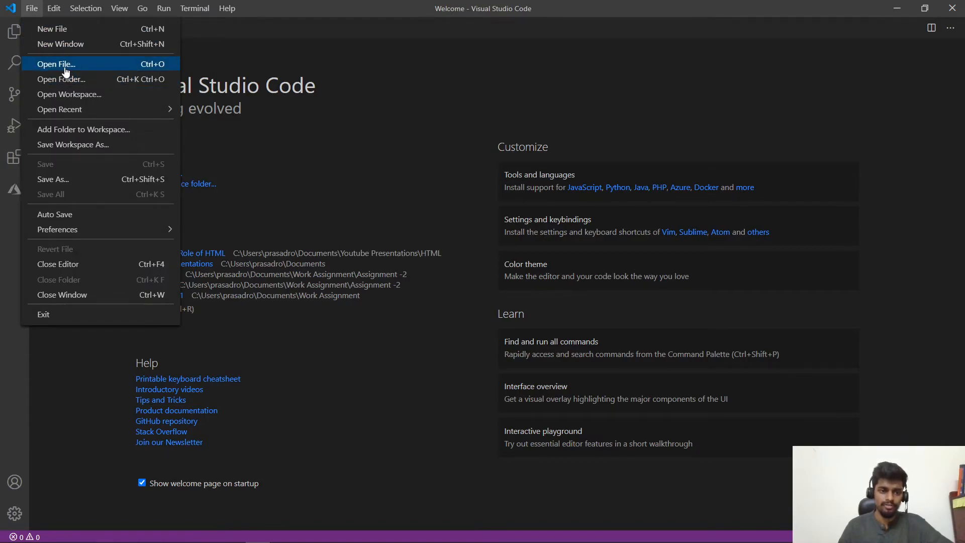
left_click(346, 132)
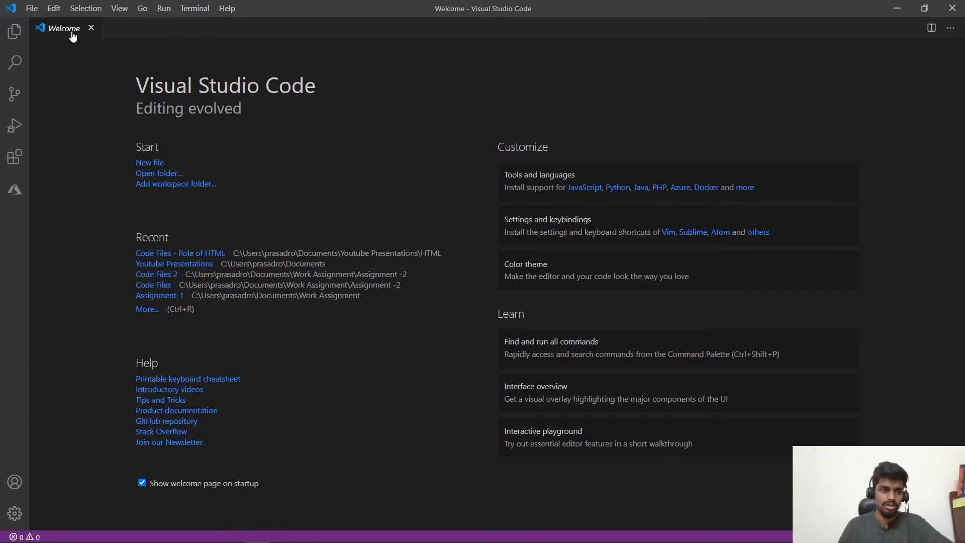
left_click(15, 31)
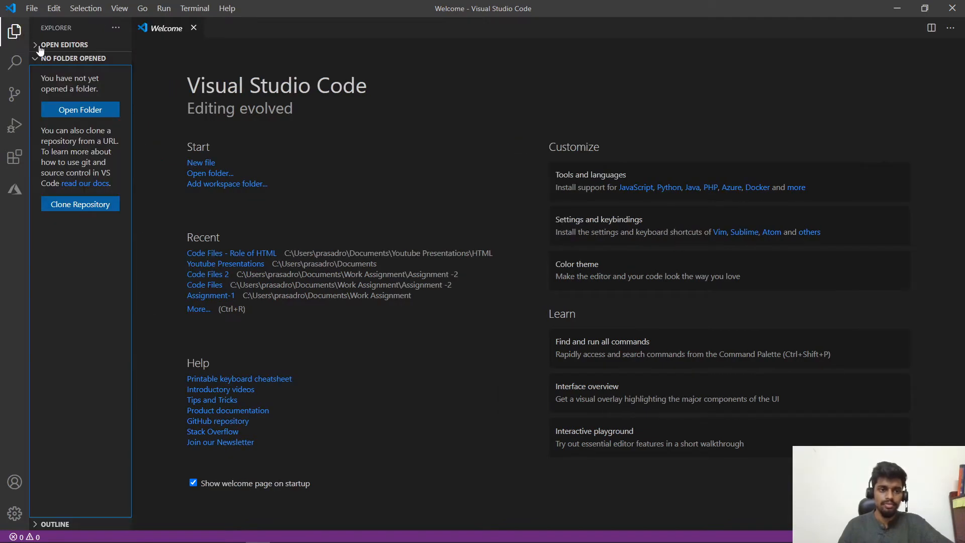
left_click(86, 111)
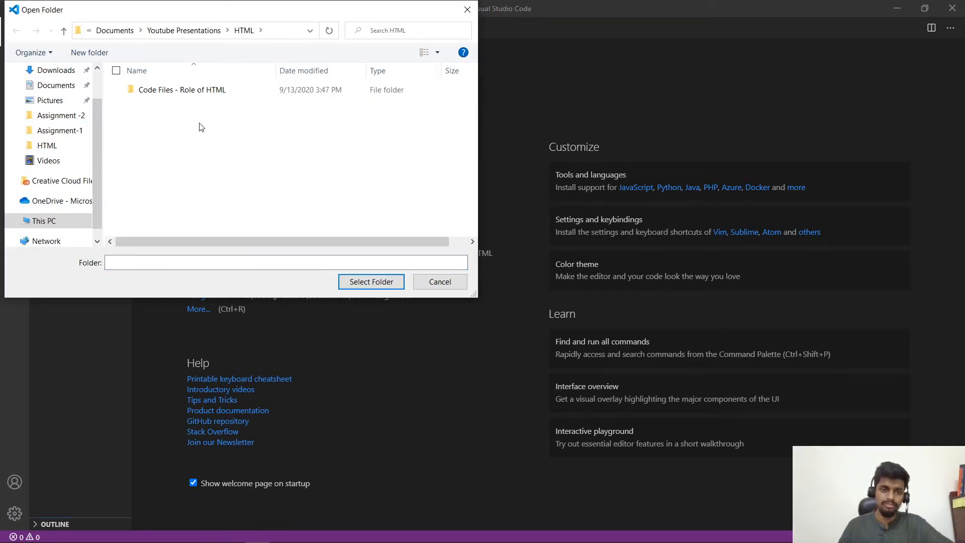
Step: Create a folder named "First Website" inside the HTML folder and open it as the project folder
right_click(200, 124)
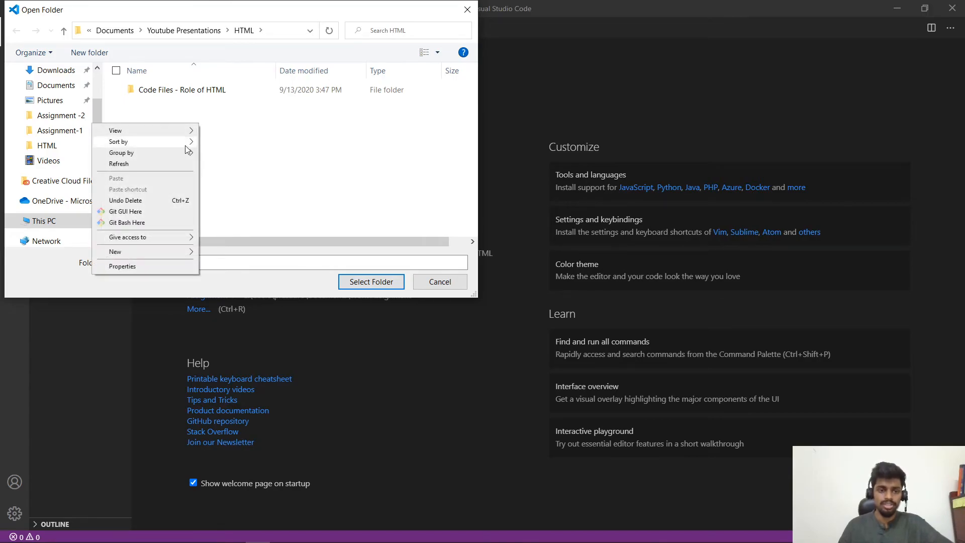
mouse_move(160, 257)
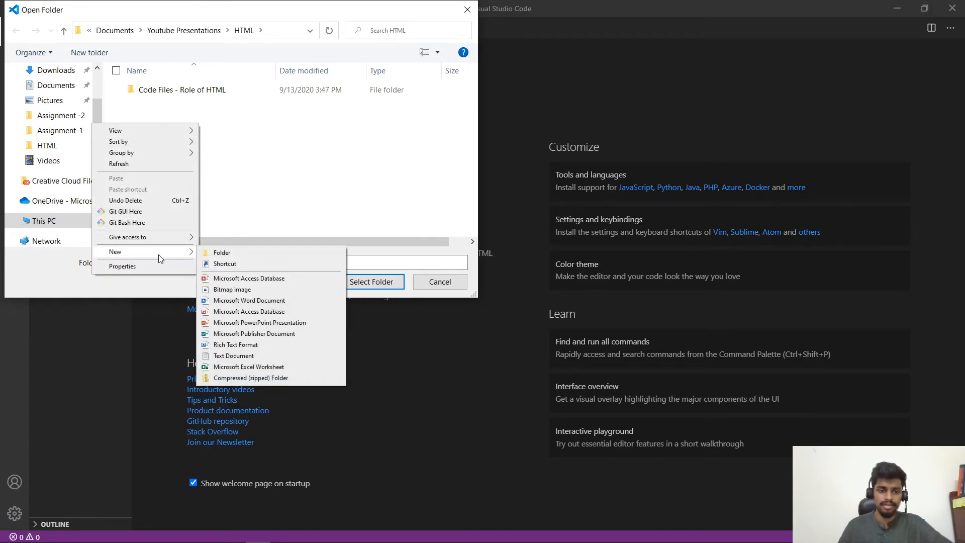
left_click(211, 252)
key("BackSpace")
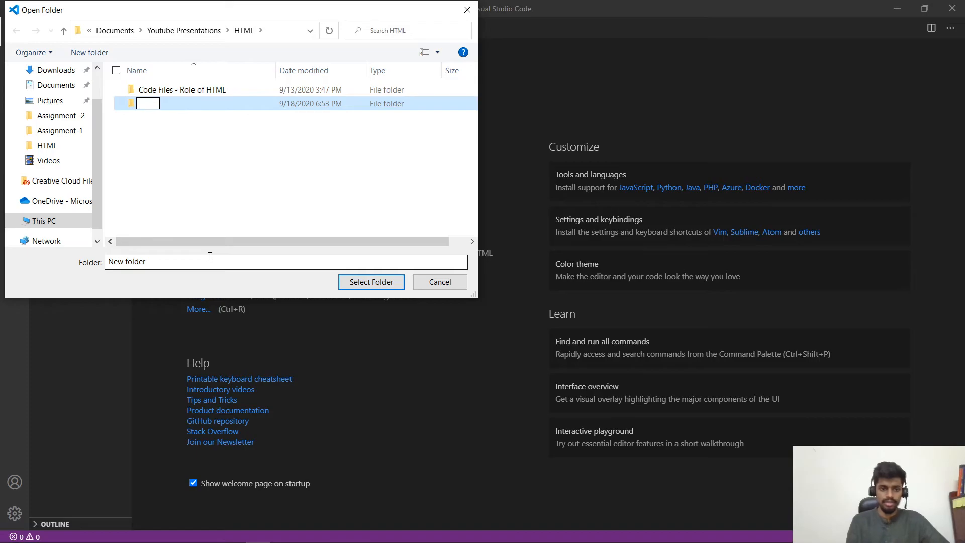
type("Fi")
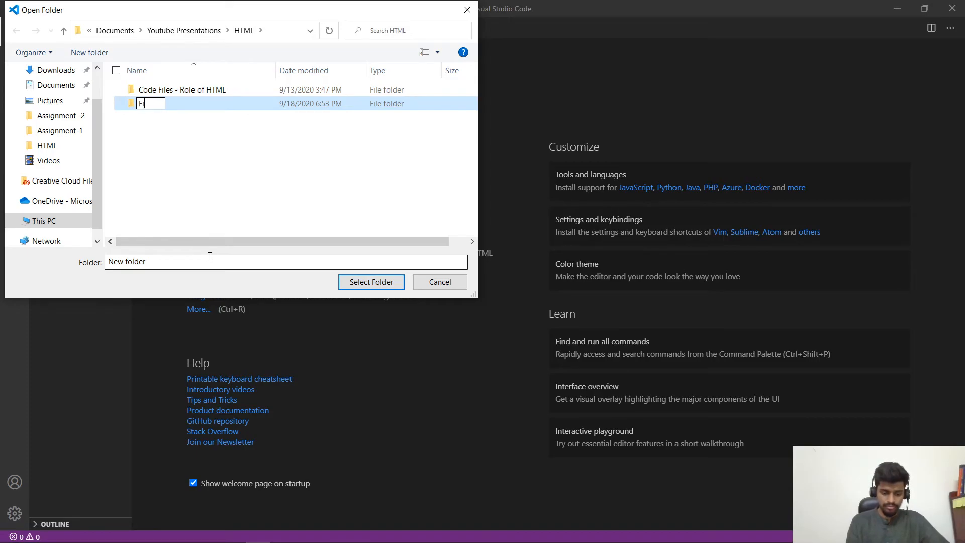
type("rst Website")
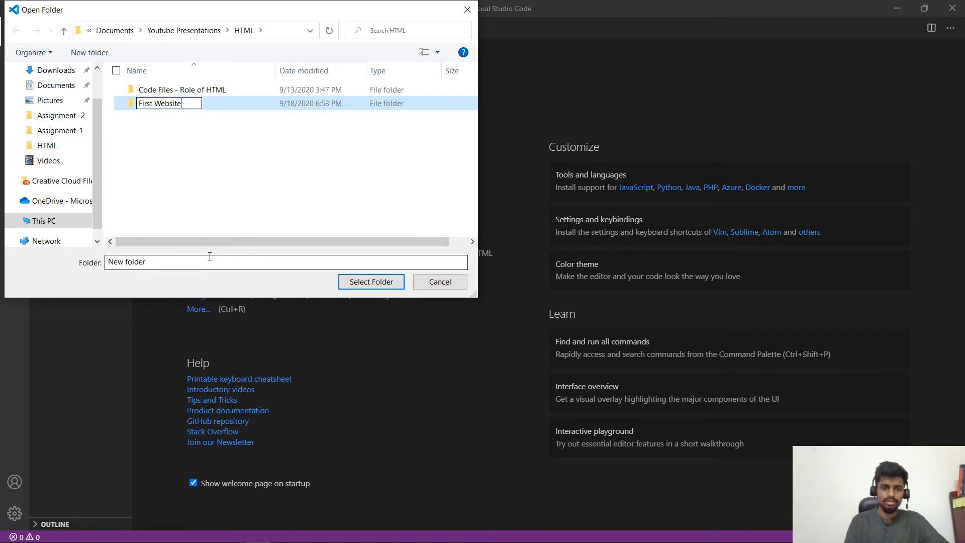
key("Return")
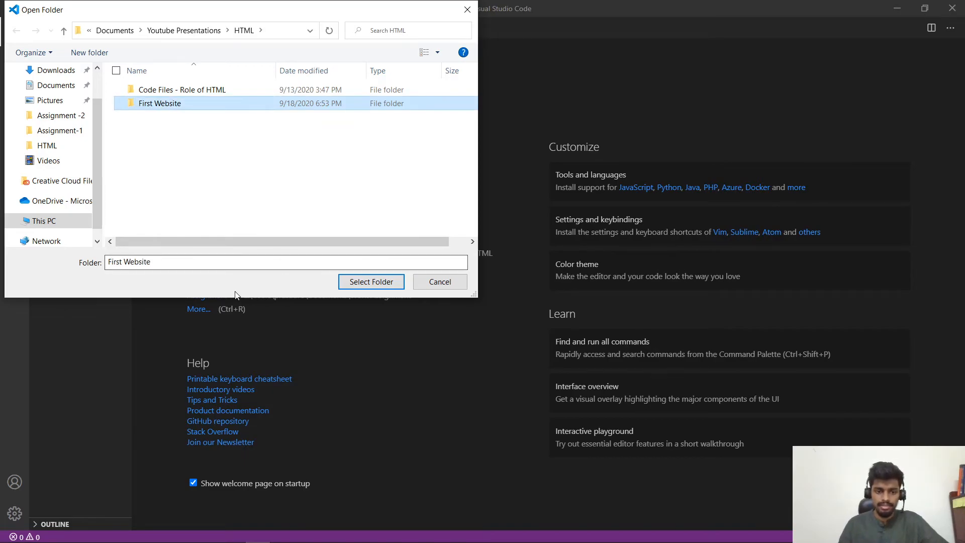
left_click(372, 282)
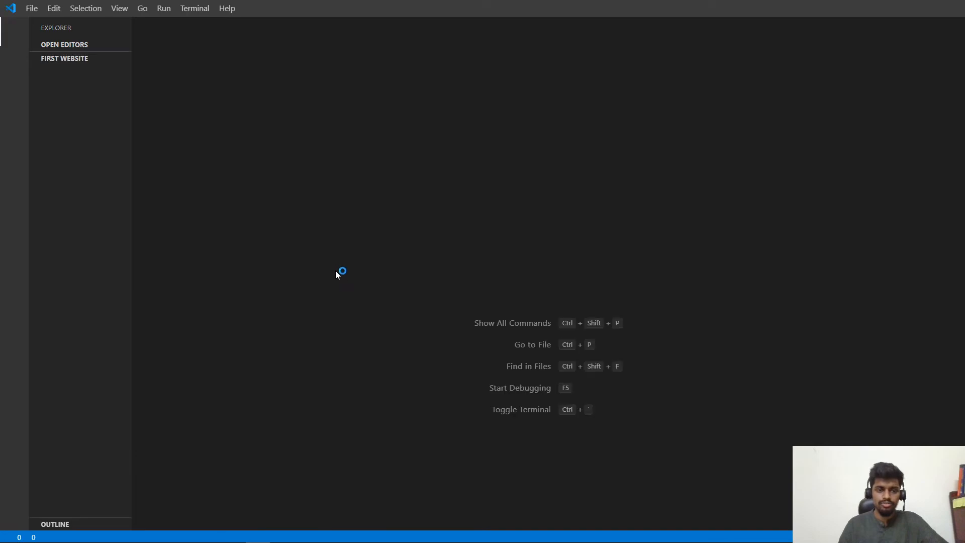
mouse_move(71, 69)
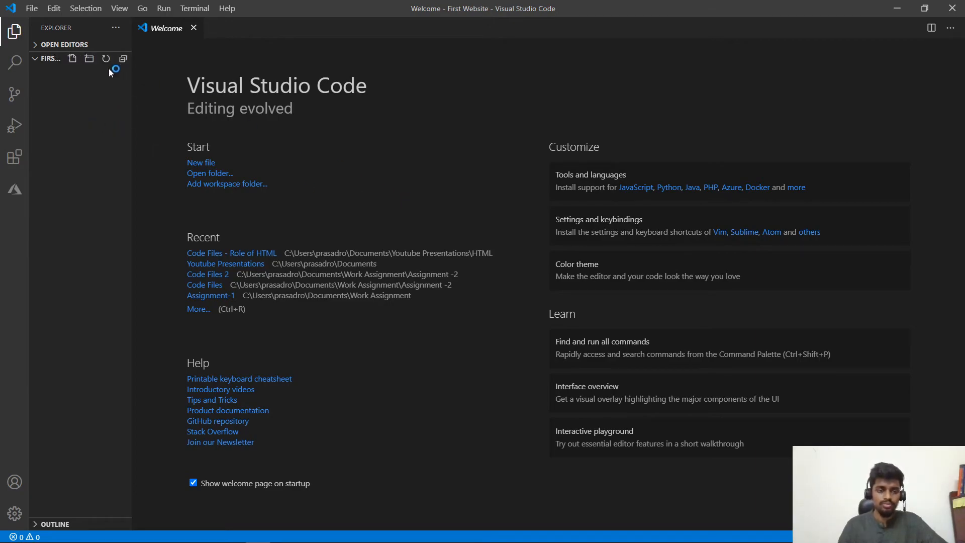
left_click(73, 59)
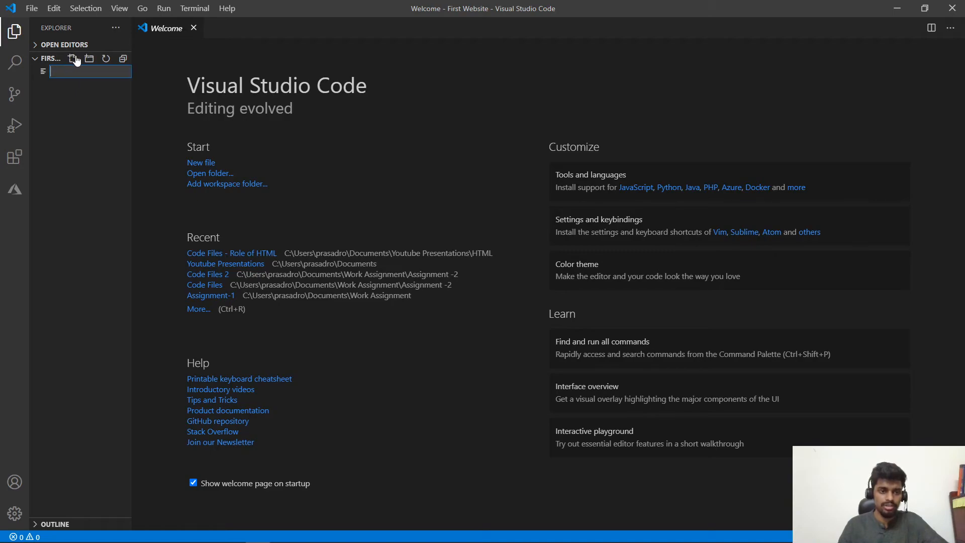
left_click(74, 89)
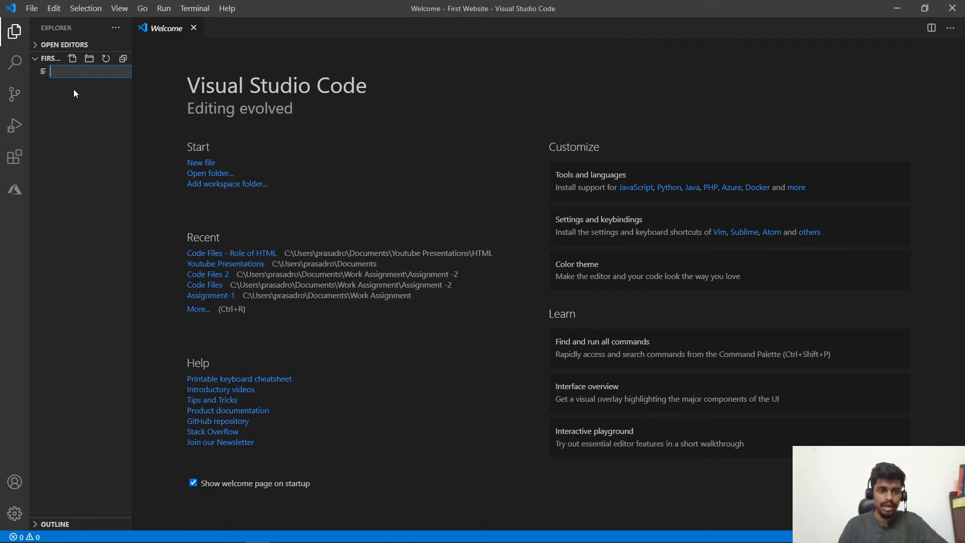
left_click(89, 60)
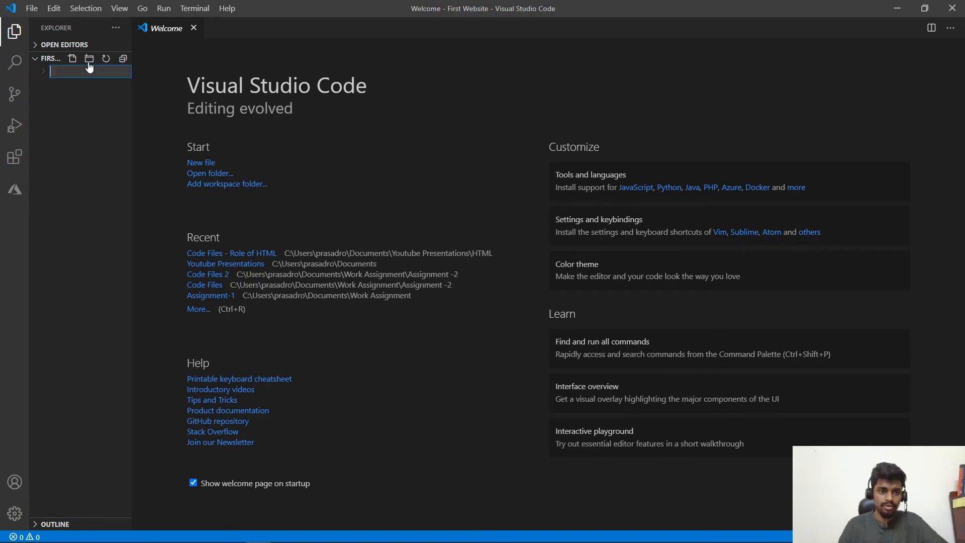
left_click(78, 102)
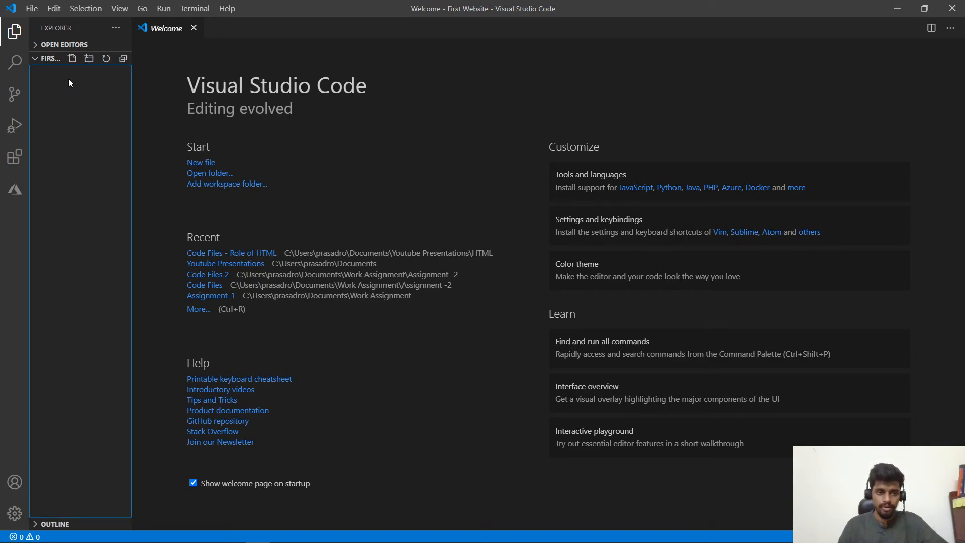
left_click(72, 59)
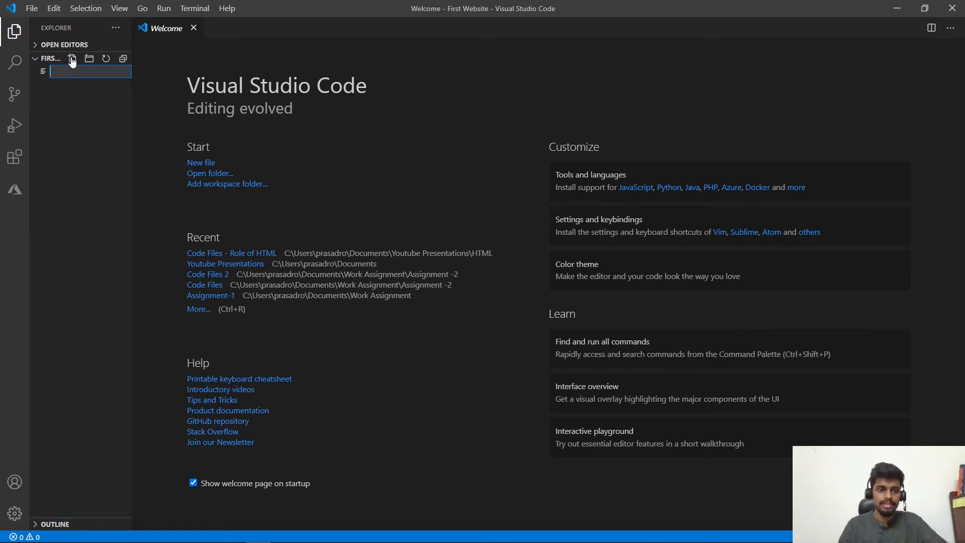
left_click(82, 99)
type("index.")
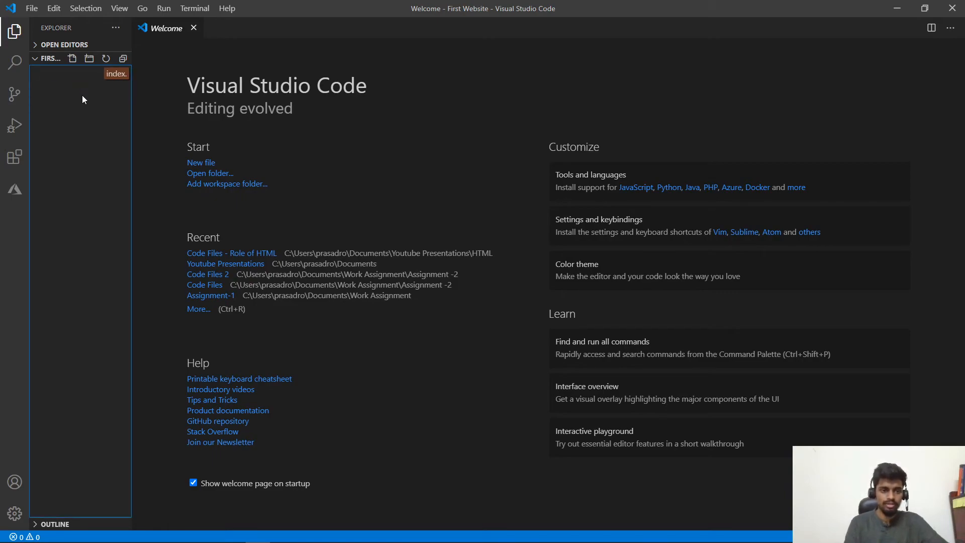
left_click(154, 80)
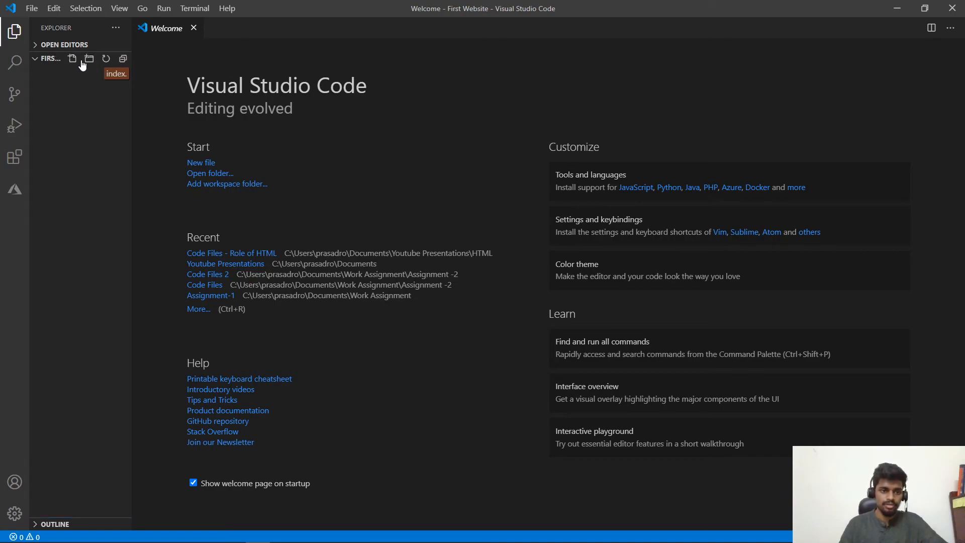
Step: Create a new file named index.html in the First Website folder
left_click(72, 59)
type("index")
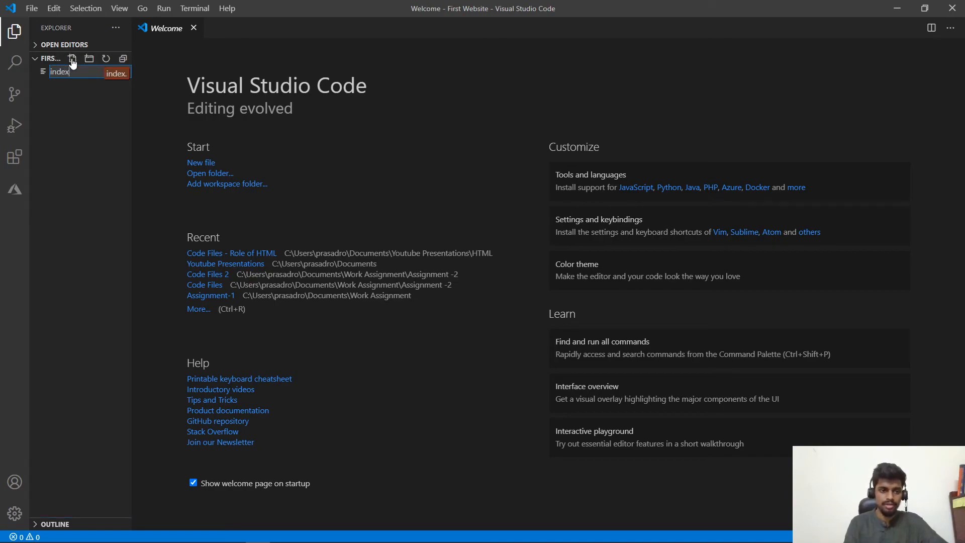
type(".html")
key("Return")
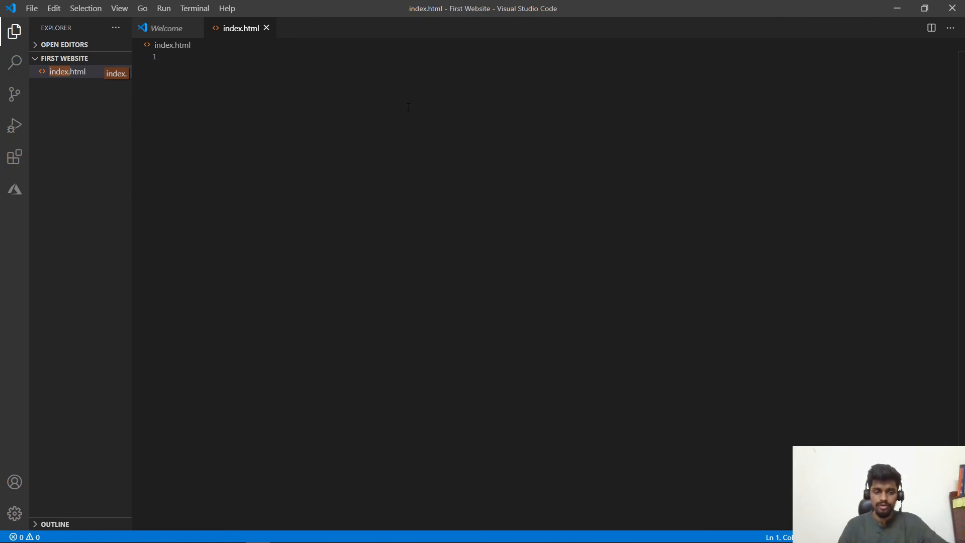
key("alt+Tab")
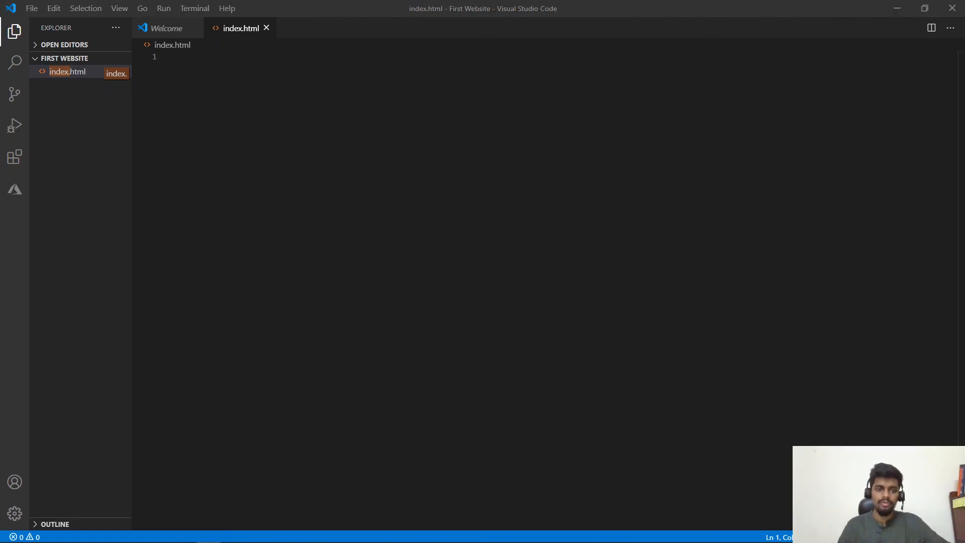